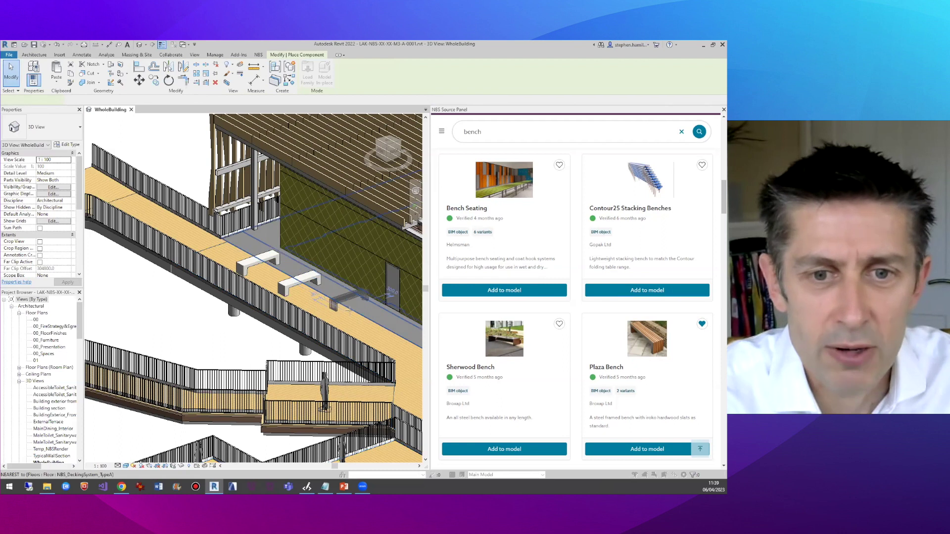
Step: Place two BX12PLAZA1 Plaza Benches on the walkway deck, in line with the two white benches, and finish placing
click(367, 330)
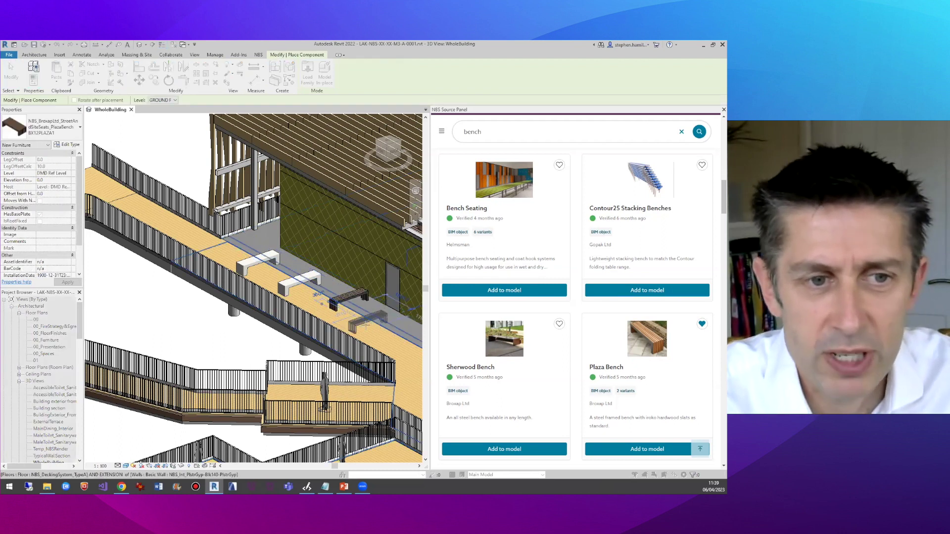
click(366, 325)
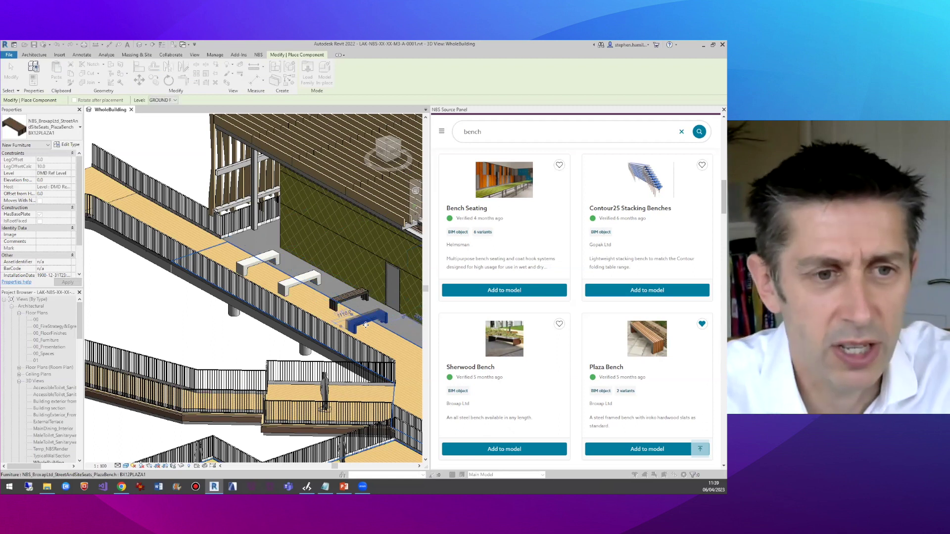
key(Escape)
key(Escape)
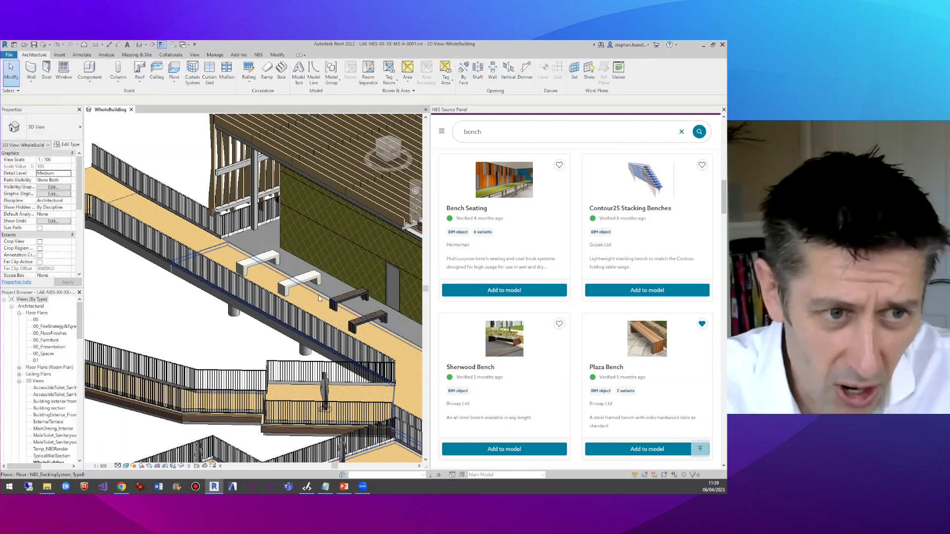
Step: Select the upper white Bredbury bench in the 3D view and review its certifications, application and description in NBS Source
click(254, 264)
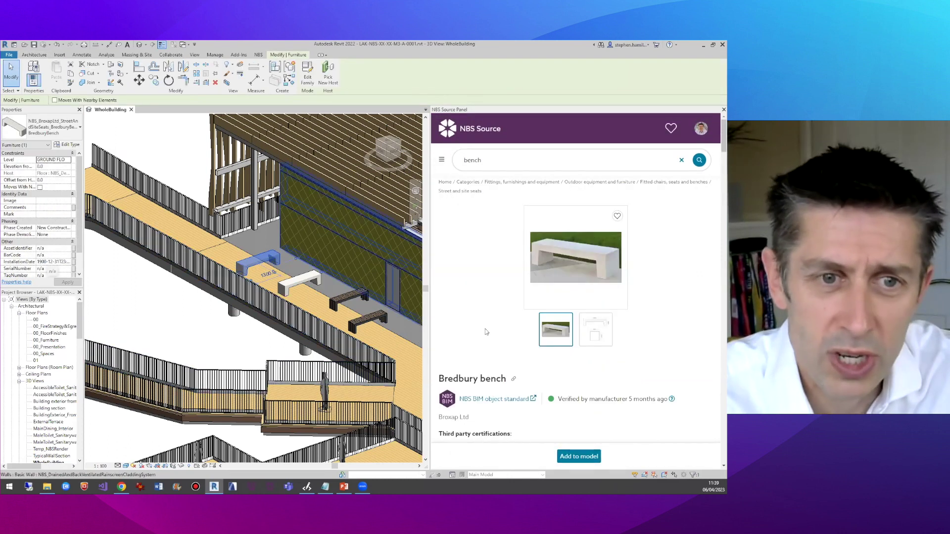
scroll(491, 335, down, 10)
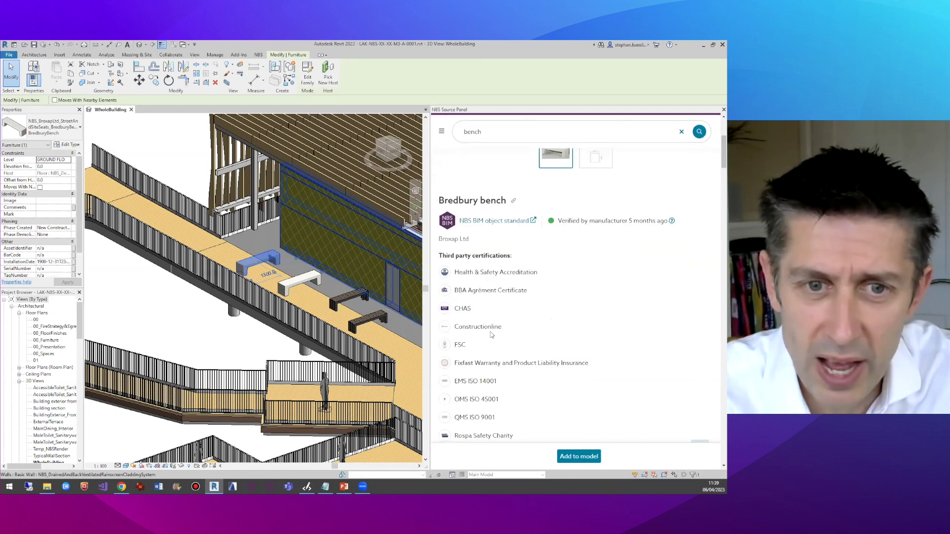
scroll(491, 335, down, 3)
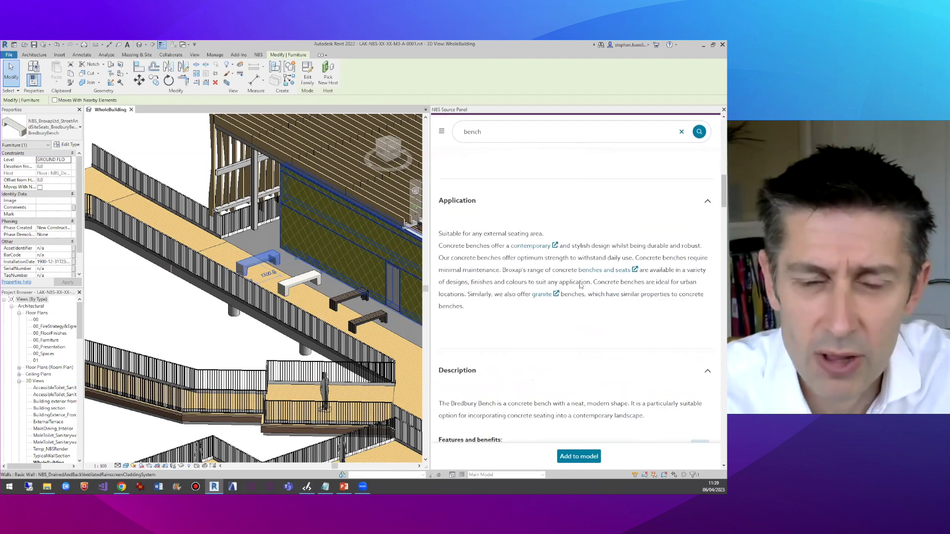
Step: Select the dark Plaza Bench nearer the wall and review its features and general information in NBS Source
click(349, 298)
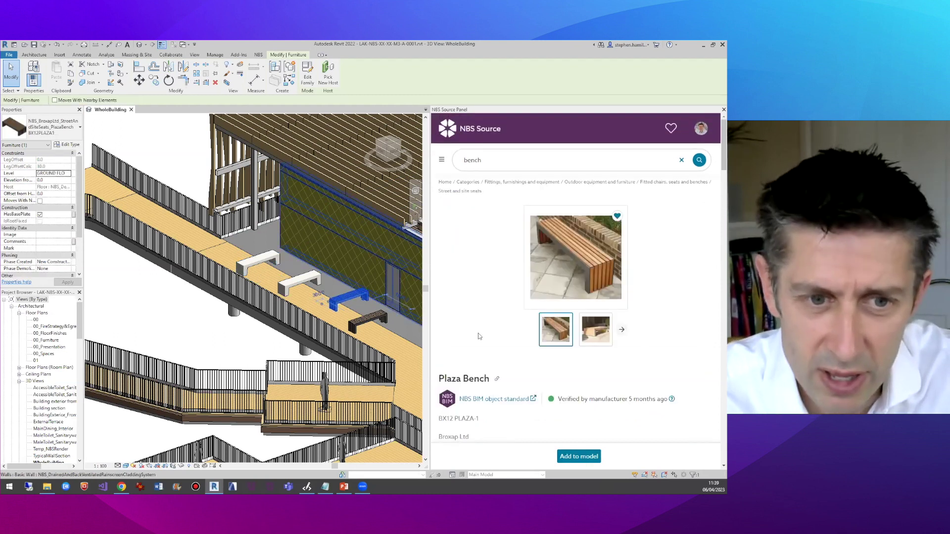
scroll(478, 334, down, 5)
scroll(524, 296, down, 5)
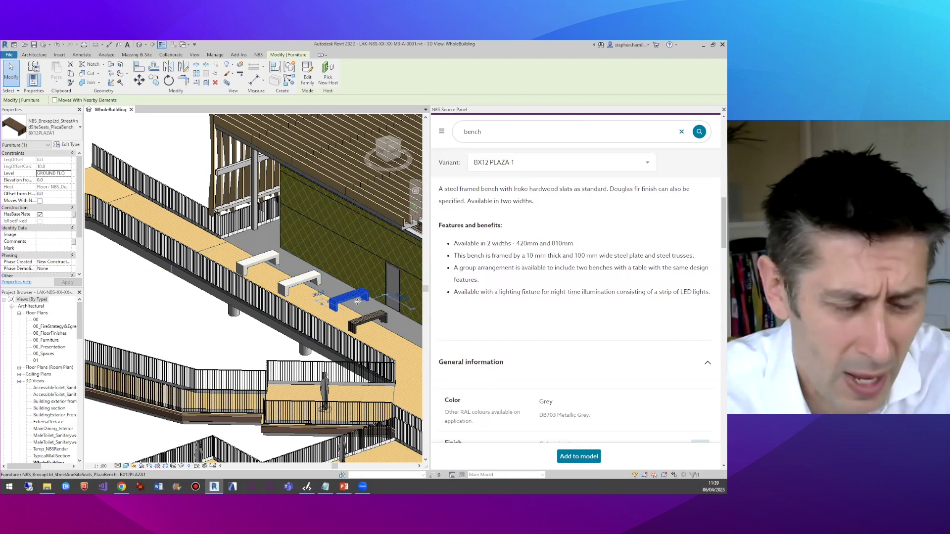
Step: Switch to Chrome, search NBS Source for "burmat" and open the Burmatex Ltd manufacturer page
mouse_move(122, 486)
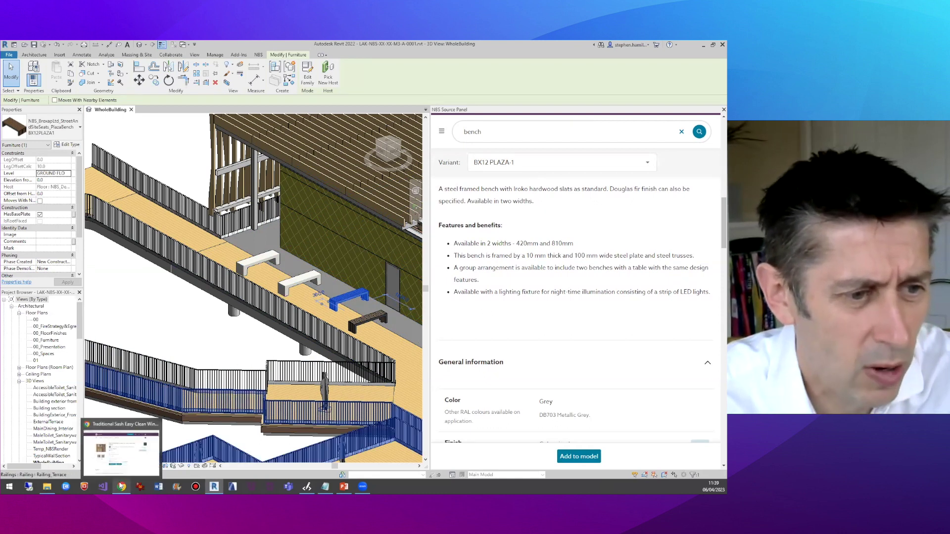
click(143, 454)
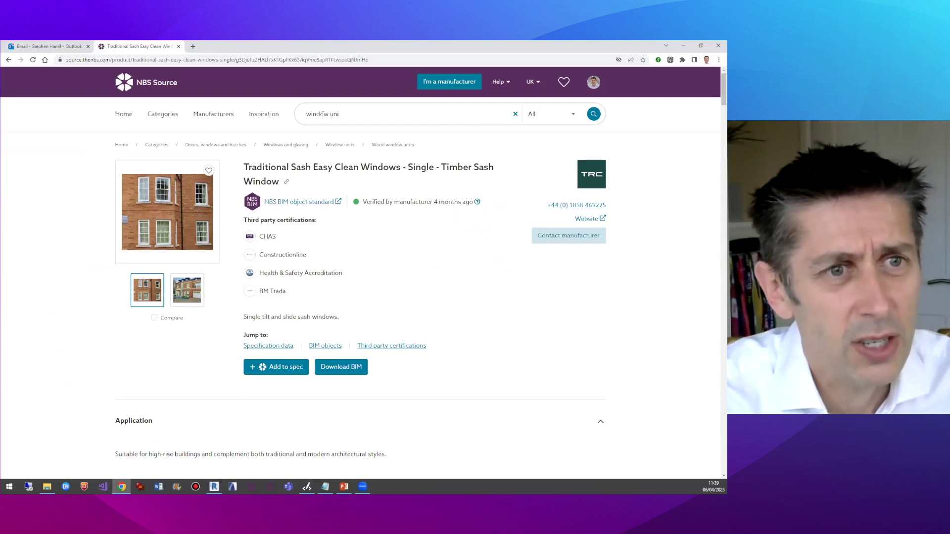
triple_click(322, 115)
text(burn)
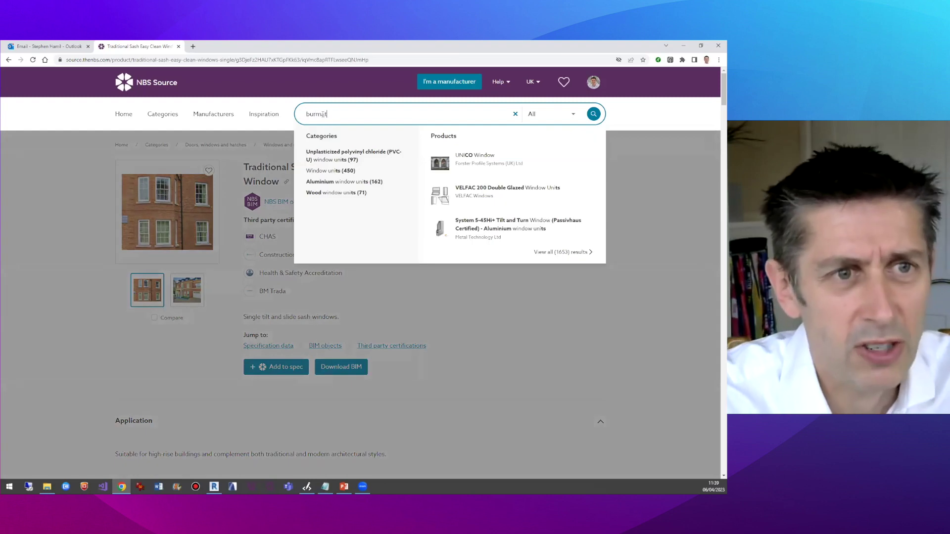
text(at)
click(329, 155)
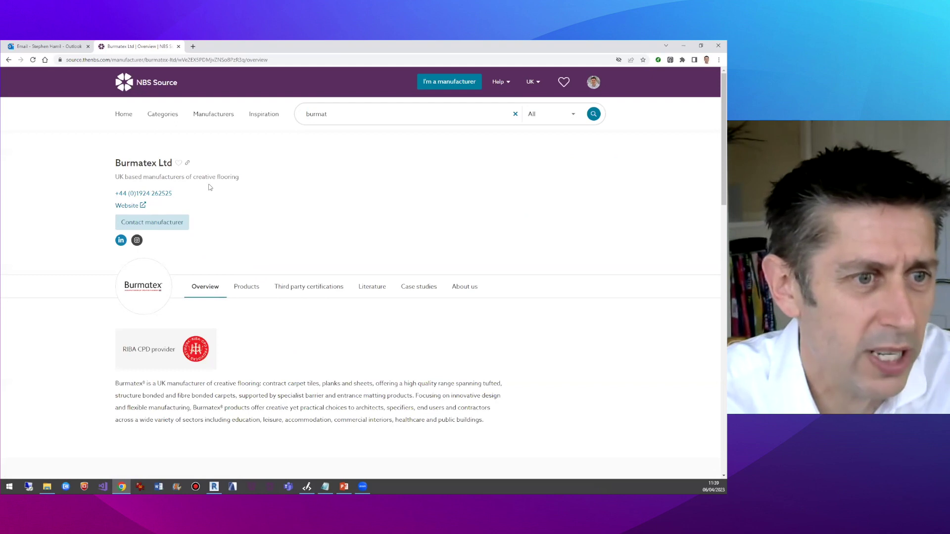
Step: List the products from Burmatex Ltd and filter them by the EPD third party certification
click(243, 288)
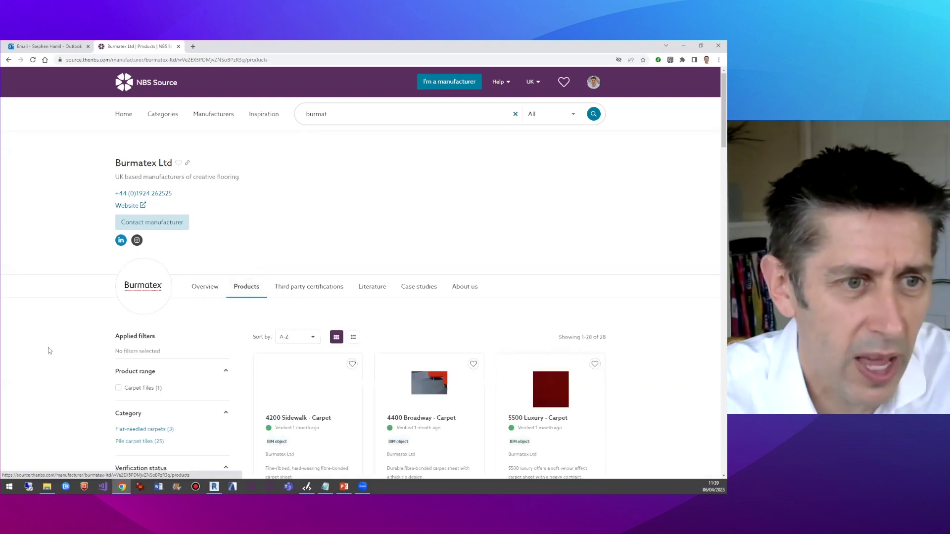
scroll(70, 381, down, 4)
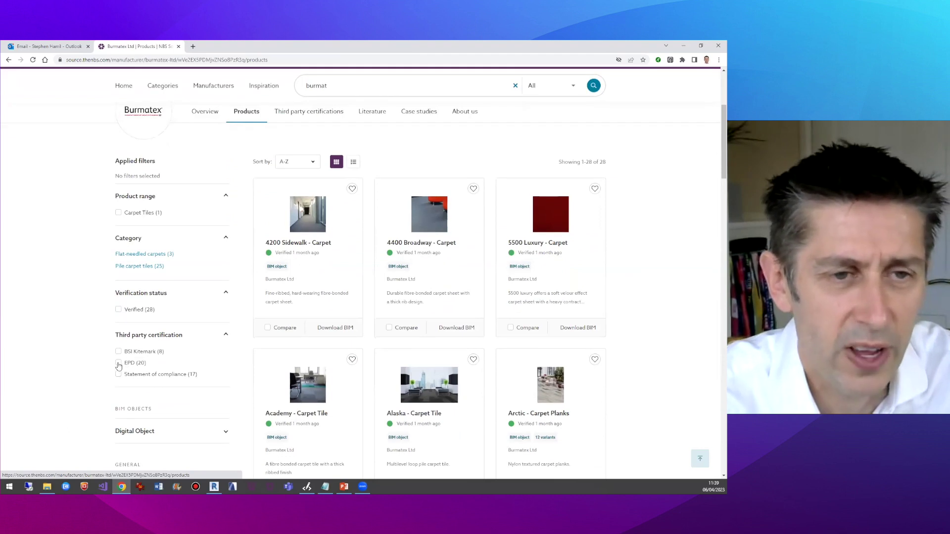
click(118, 364)
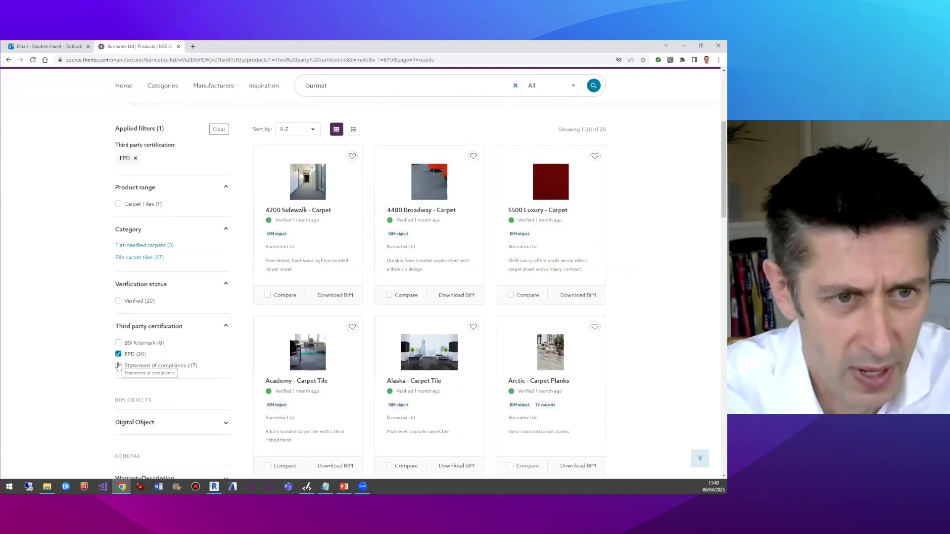
Step: Open the Arctic - Carpet Planks product and examine its third party certifications and its embodied carbon under the environmental information
click(549, 355)
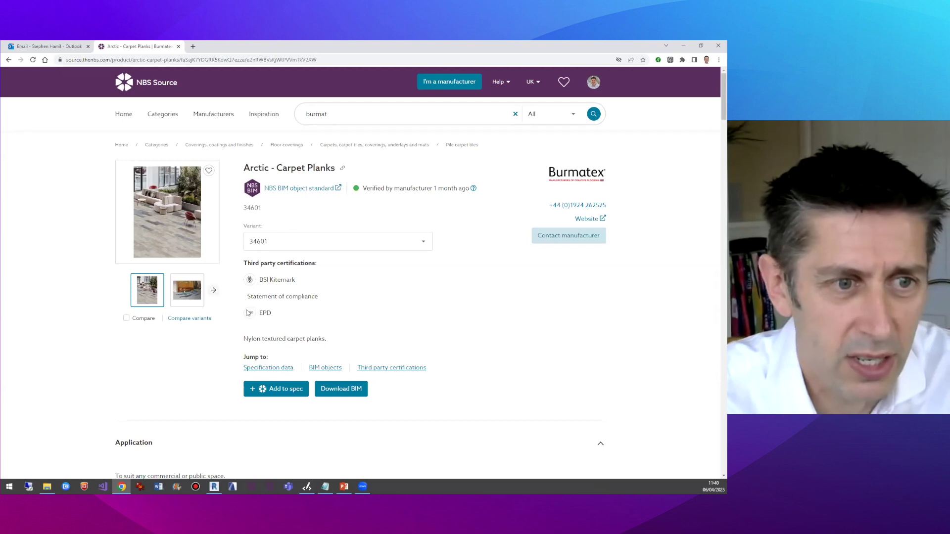
click(398, 369)
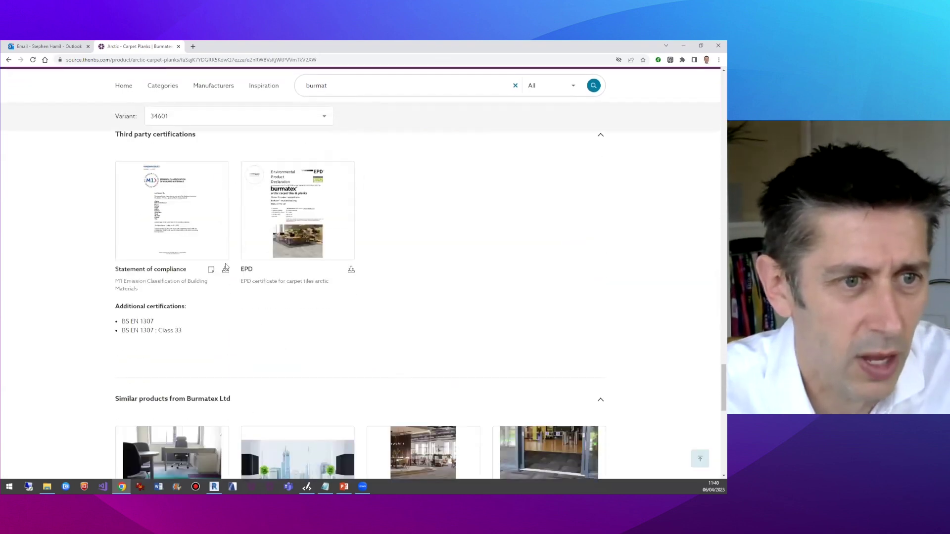
scroll(253, 281, up, 3)
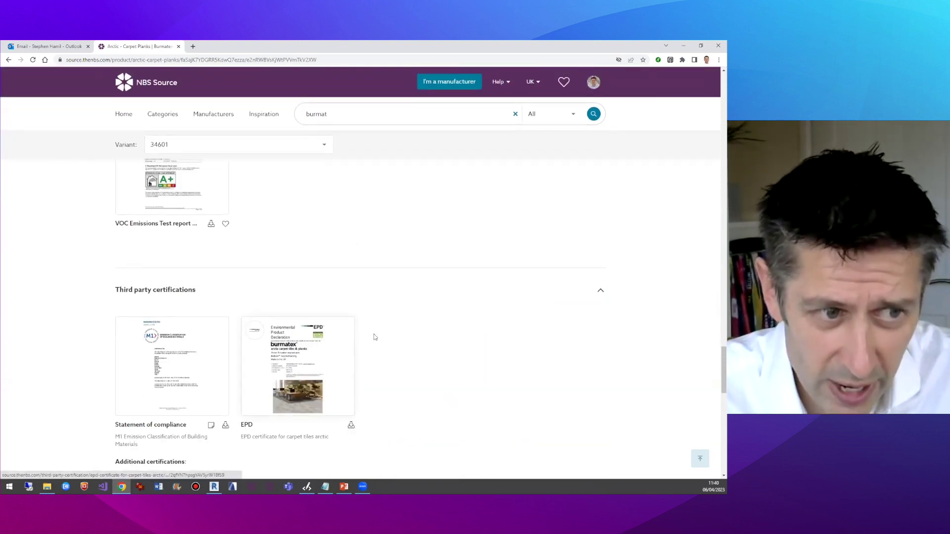
scroll(375, 337, up, 10)
scroll(376, 336, up, 3)
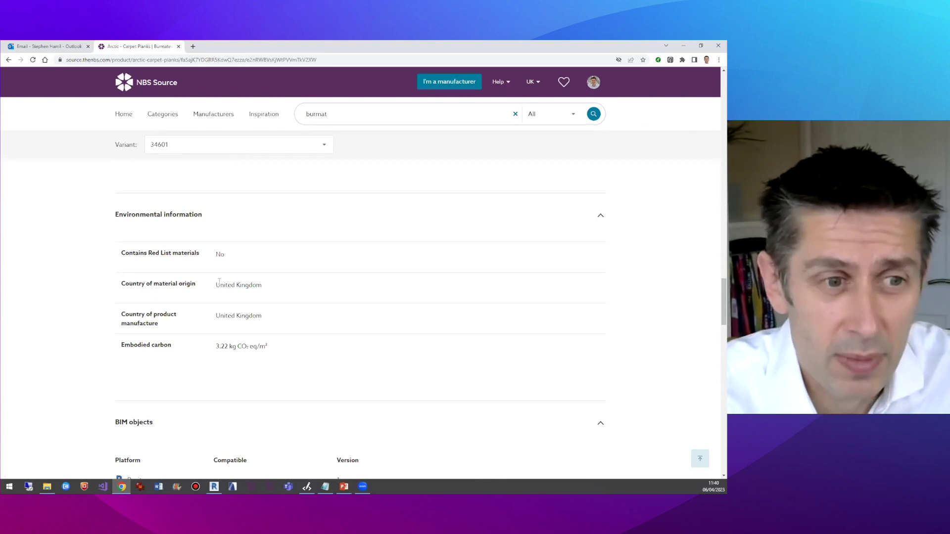
drag(261, 346, 268, 348)
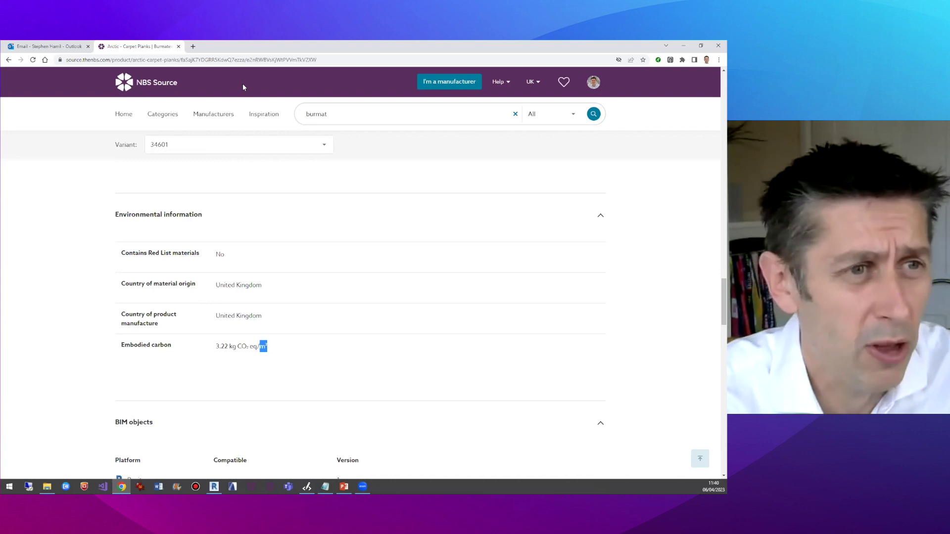
Step: Return to the NBS Source home page, search for "cavity" and open the Preformed cavity trays category
click(150, 88)
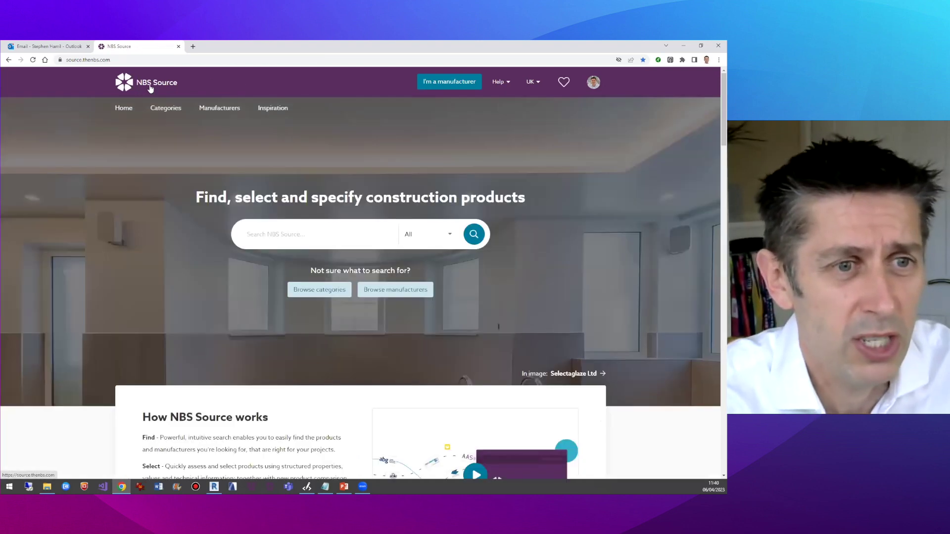
click(295, 234)
text(cavity)
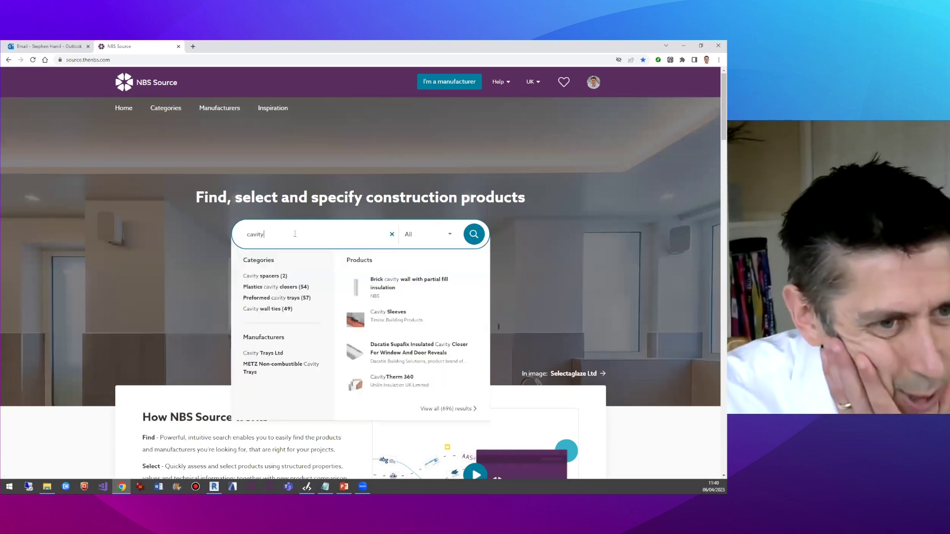
click(300, 300)
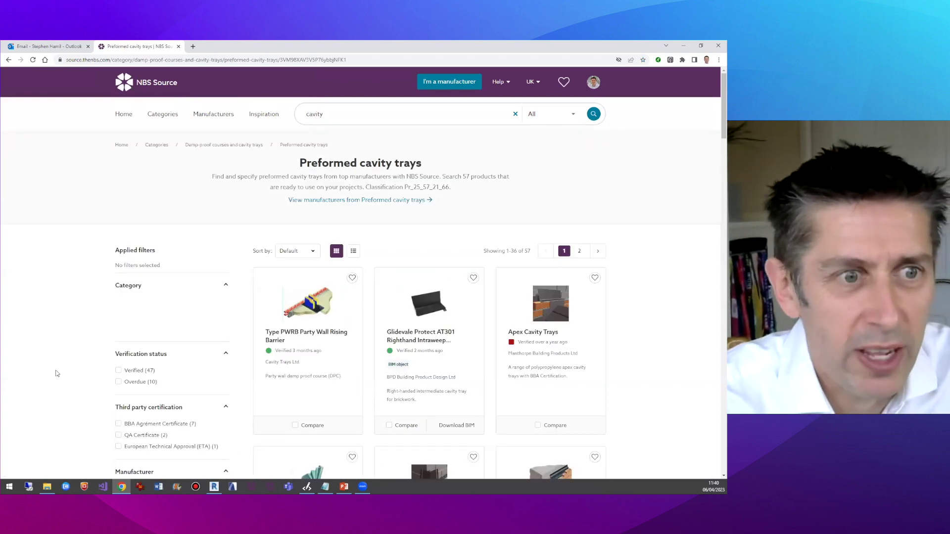
Step: Filter the preformed cavity trays by Verified status and BBA Agrément Certificate
scroll(57, 373, down, 1)
click(132, 303)
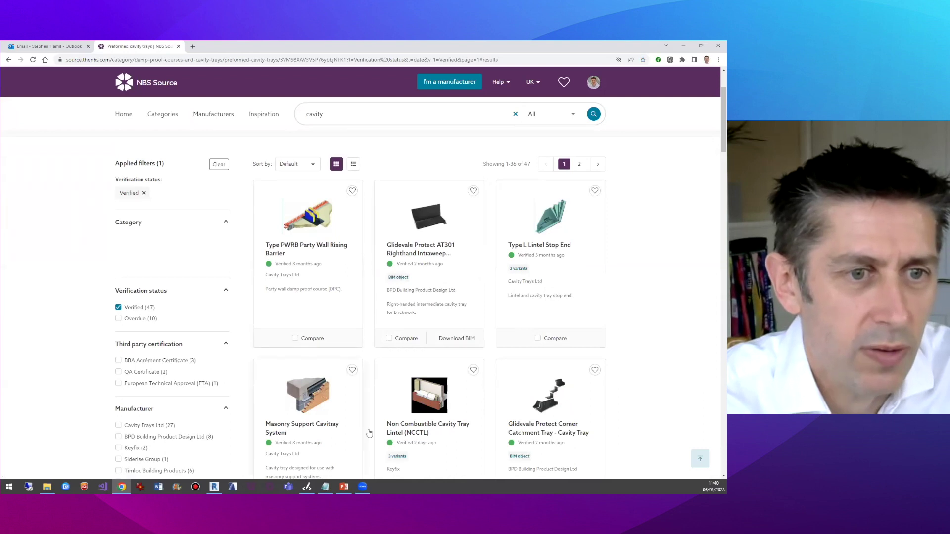
click(154, 362)
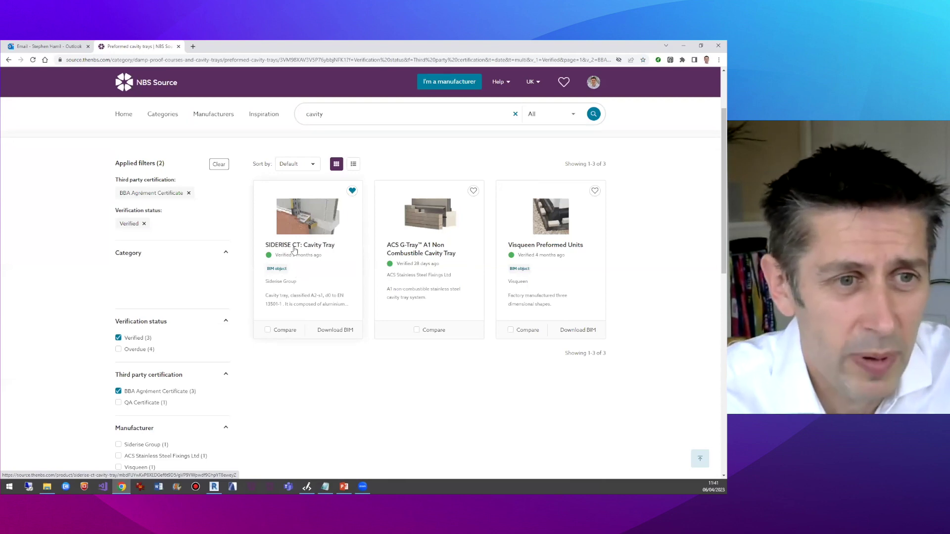
Step: Open the SIDERISE CT: Cavity Tray product, then its BBA certificate page, and check the date of first issue
click(282, 260)
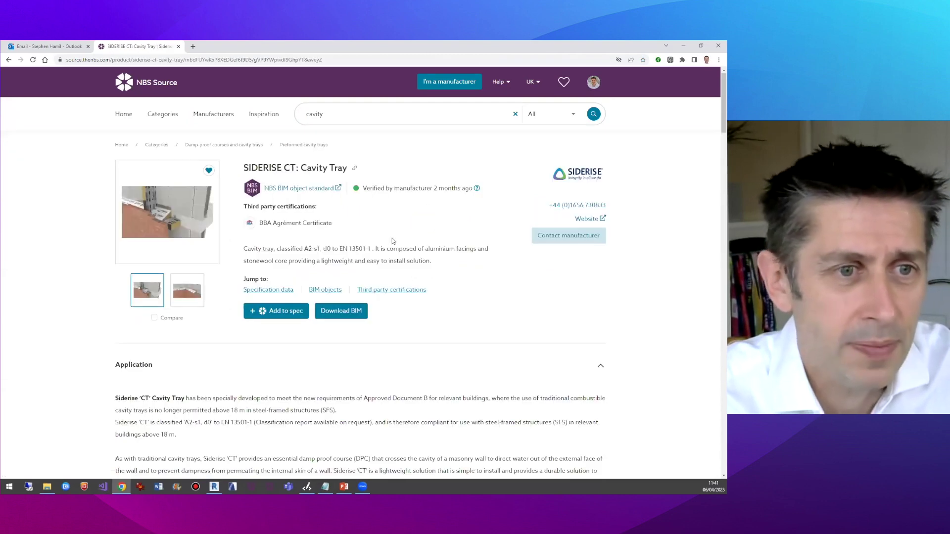
drag(259, 223, 346, 223)
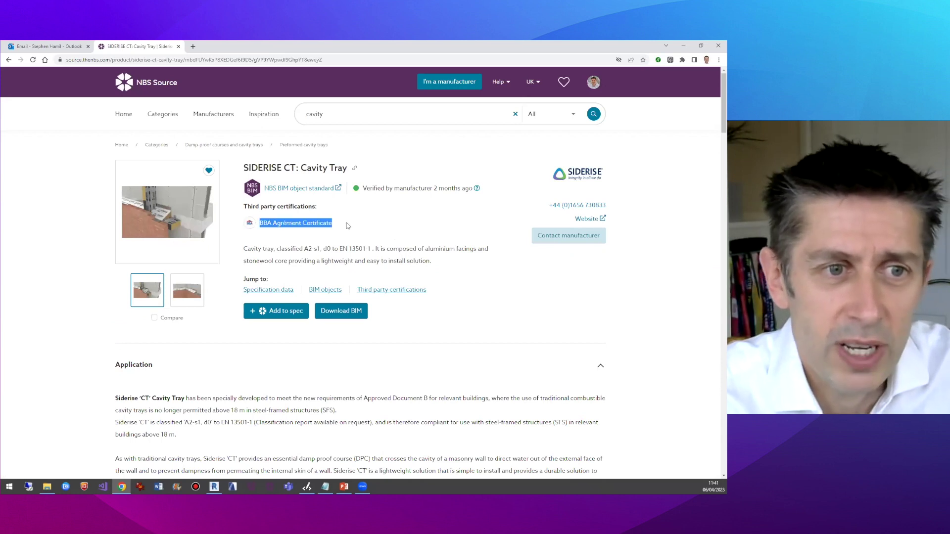
click(375, 290)
scroll(372, 289, down, 1)
scroll(372, 290, down, 15)
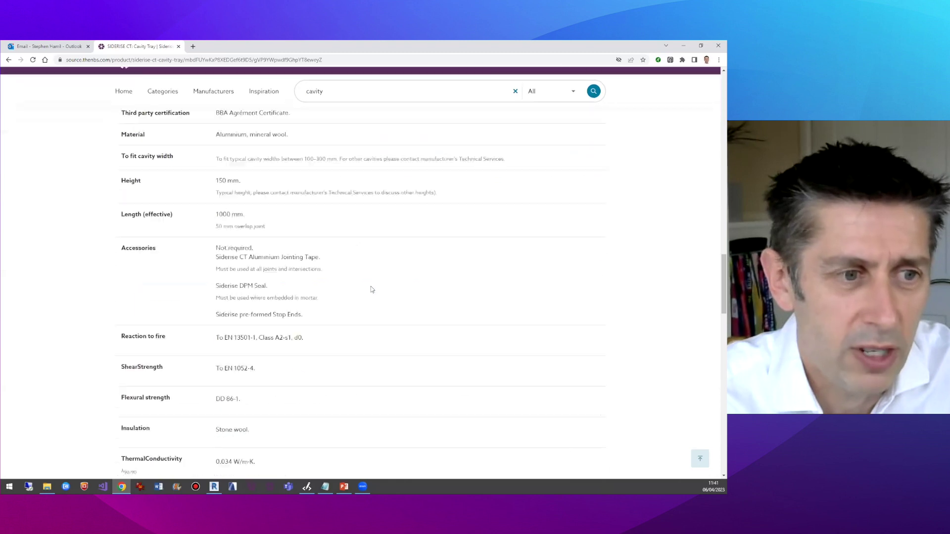
click(182, 237)
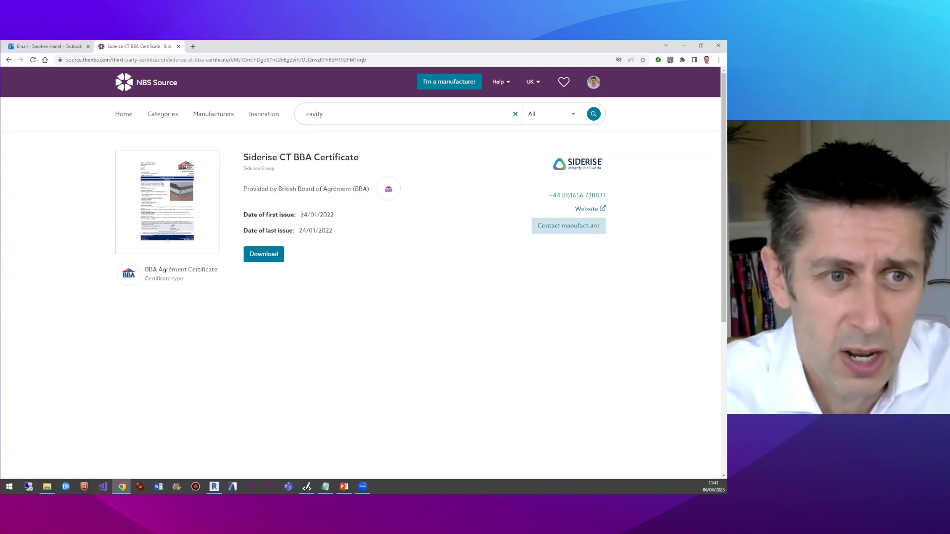
drag(301, 215, 334, 215)
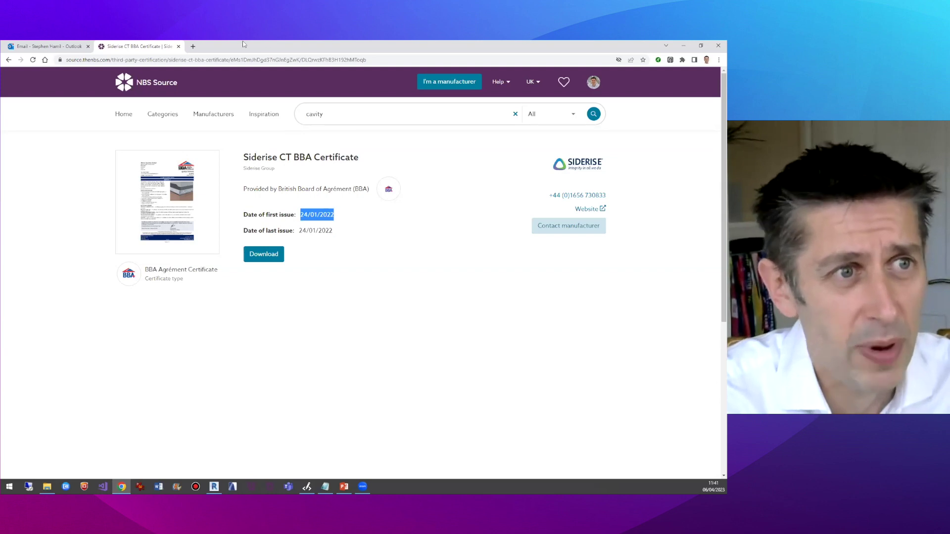
Step: Open the NBS Technical Solutions projects on chorus.thenbs.com in a new browser tab and sort them by Code A-Z
click(193, 47)
text(chorus.thenbs.com)
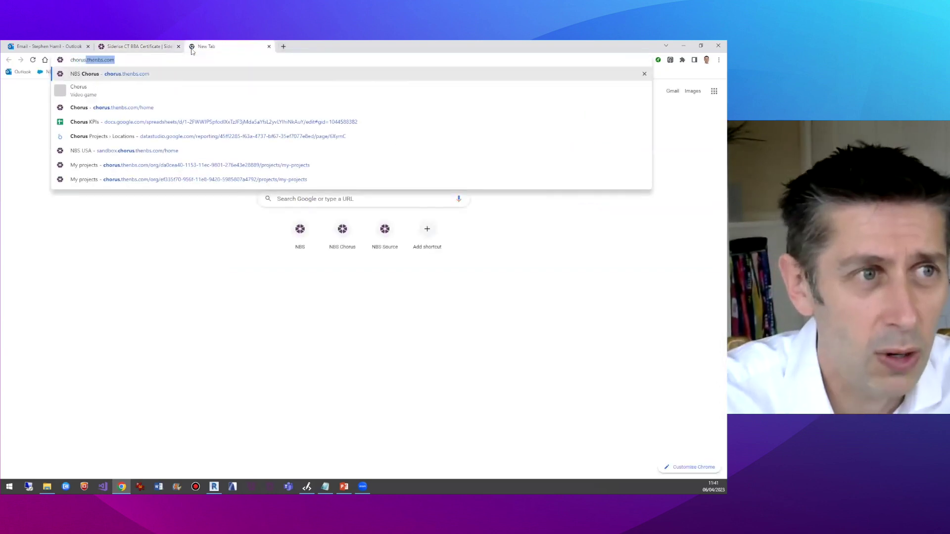
key(Return)
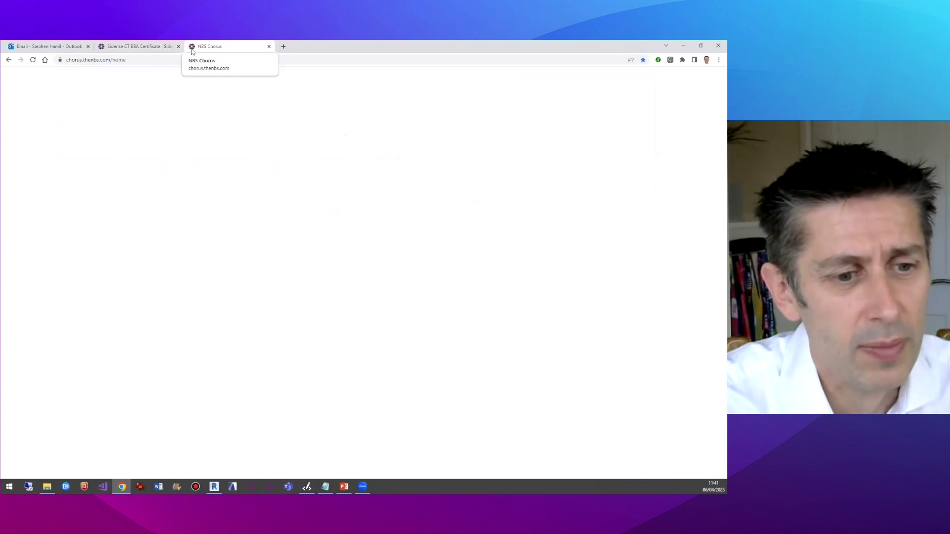
click(190, 311)
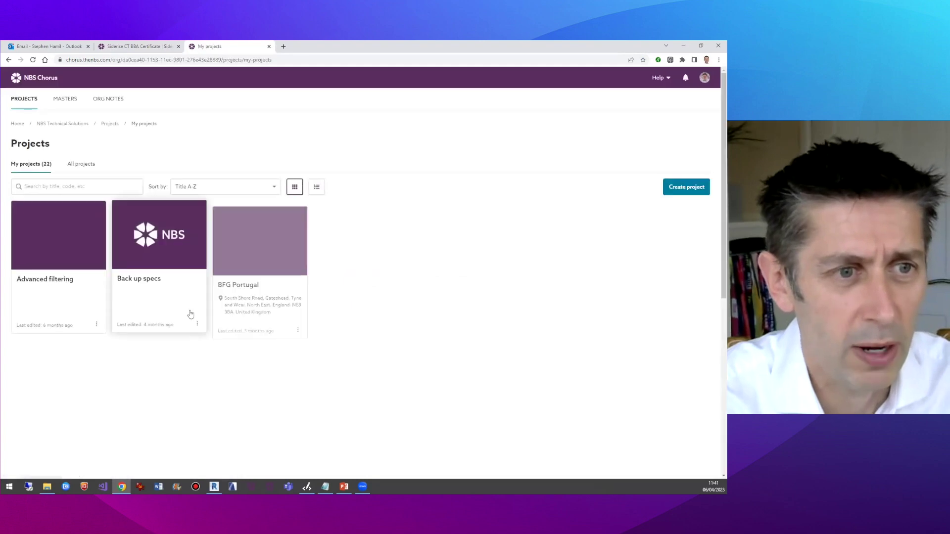
click(188, 187)
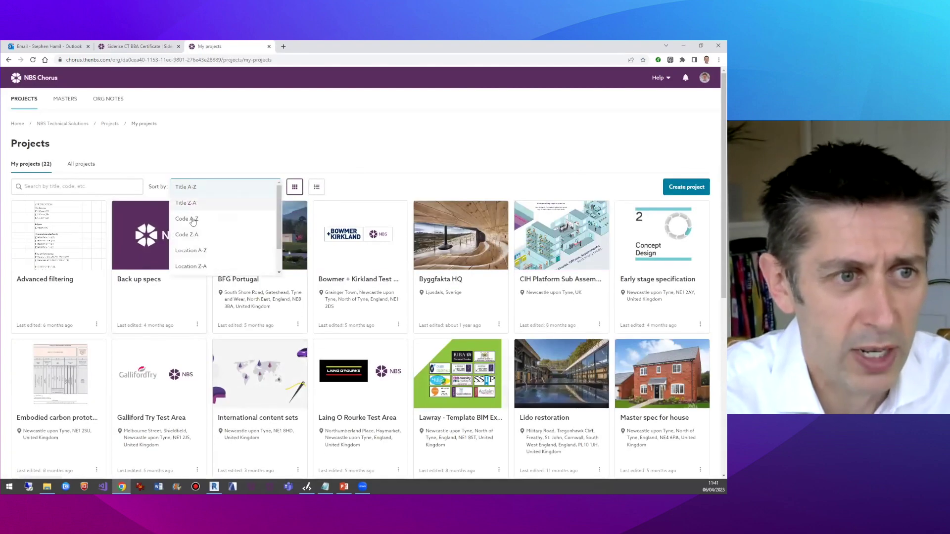
click(207, 218)
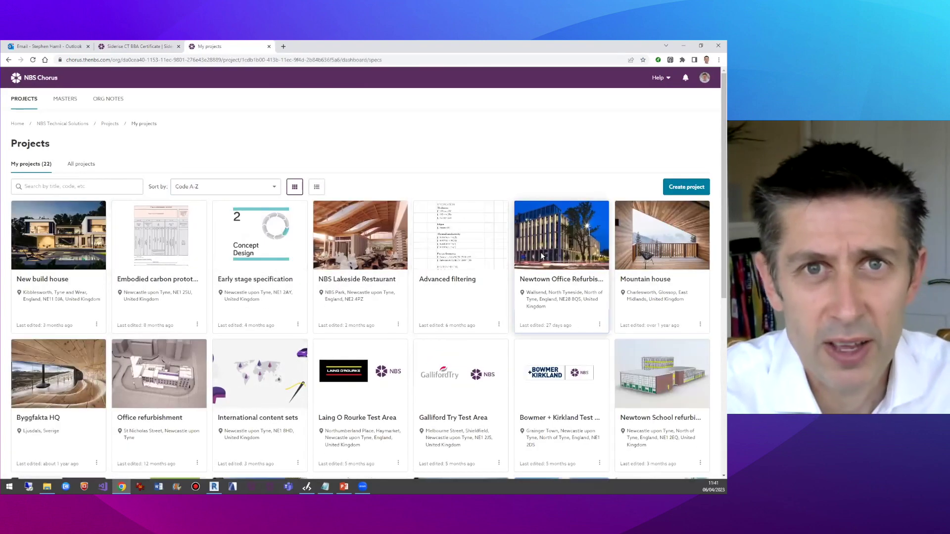
Step: Open the Technical spec of the Newtown Office Refurbishment project and go from its Window systems clause to the linked Wood window units clause
click(541, 252)
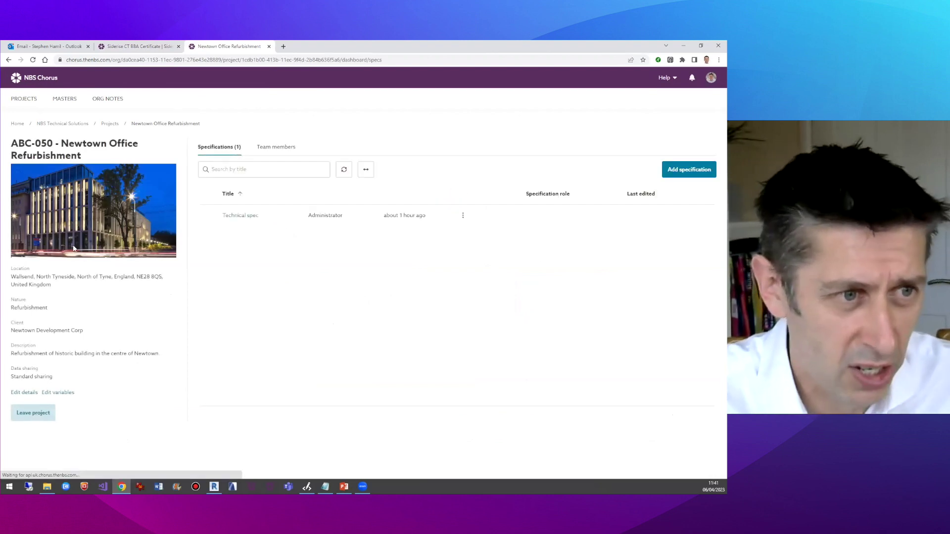
click(248, 220)
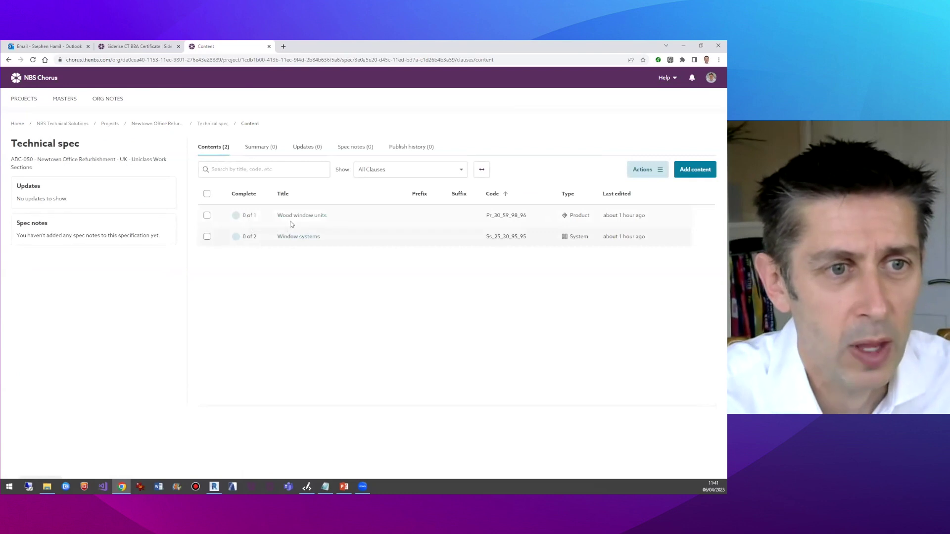
click(295, 237)
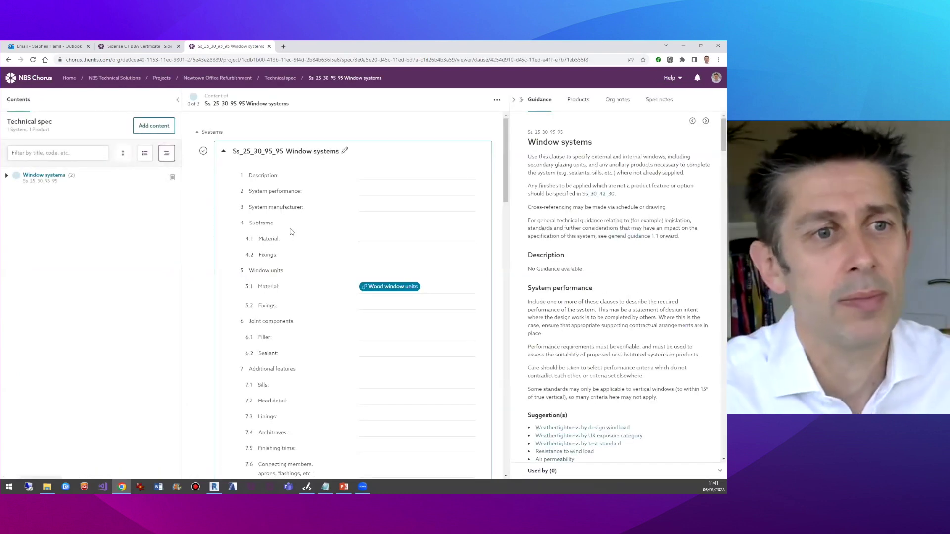
click(366, 286)
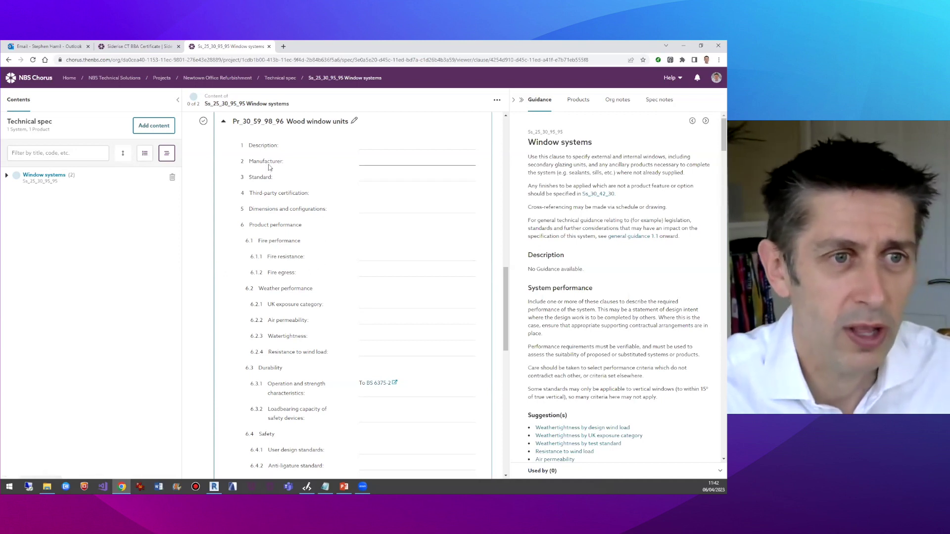
Step: Edit the Wood window units clause, filter the manufacturer products by Rationel Windows and add Rationel FORMA Windows (Triple glazed) to the specification
click(292, 166)
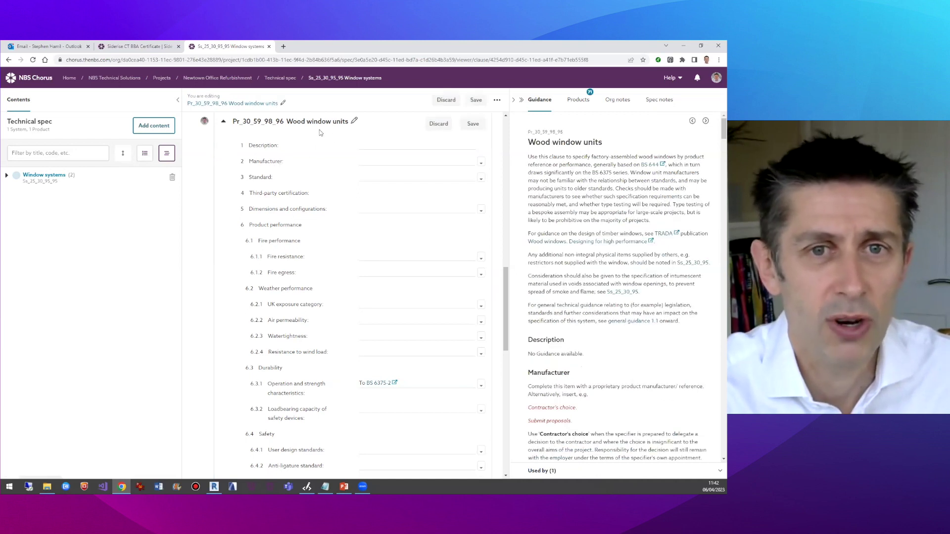
click(368, 161)
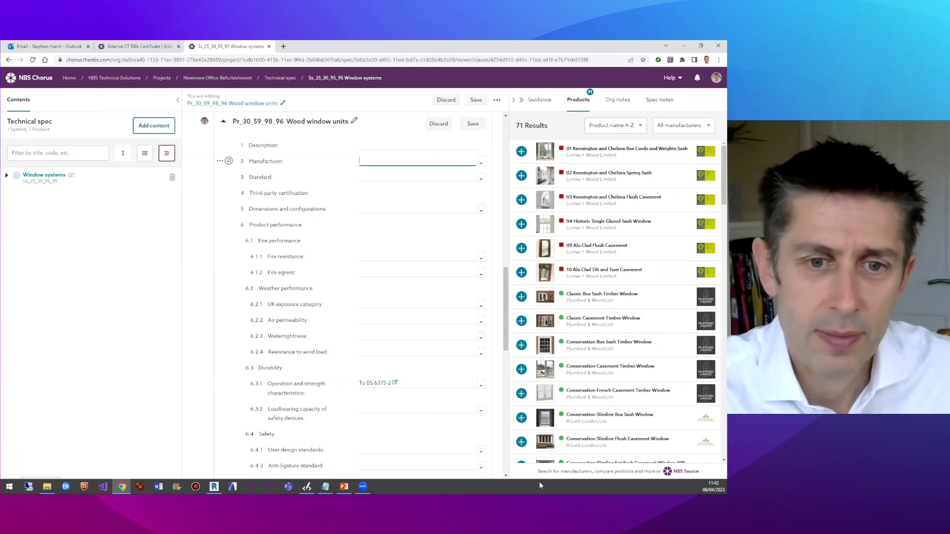
click(659, 122)
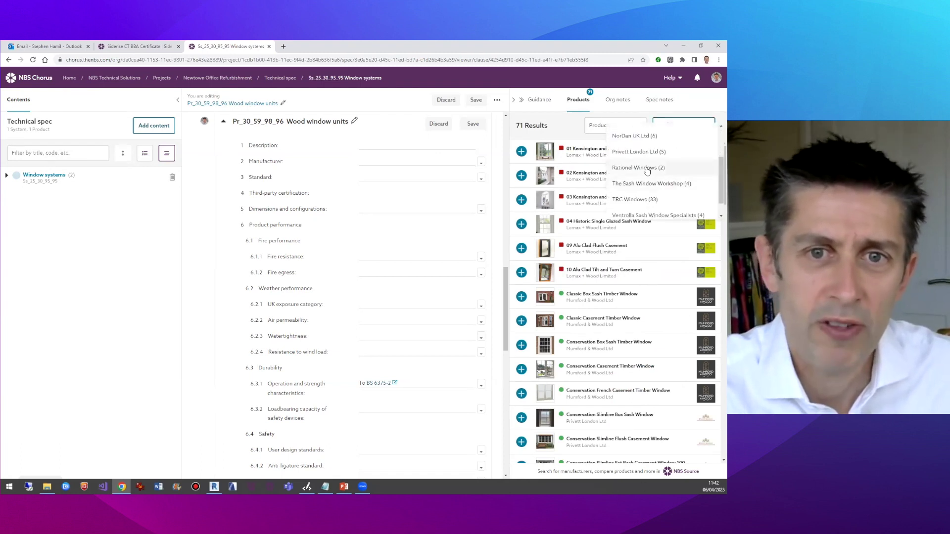
click(640, 187)
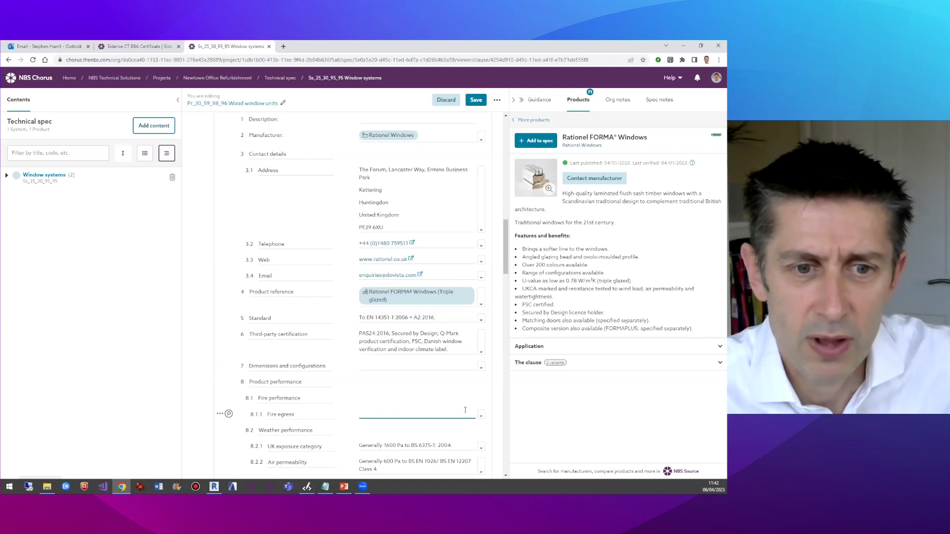
Step: Review the Rationel FORMA Windows clause details and the Fire egress suggestions, leave Fire egress blank, and save the Wood window units clause
click(531, 366)
scroll(544, 396, down, 6)
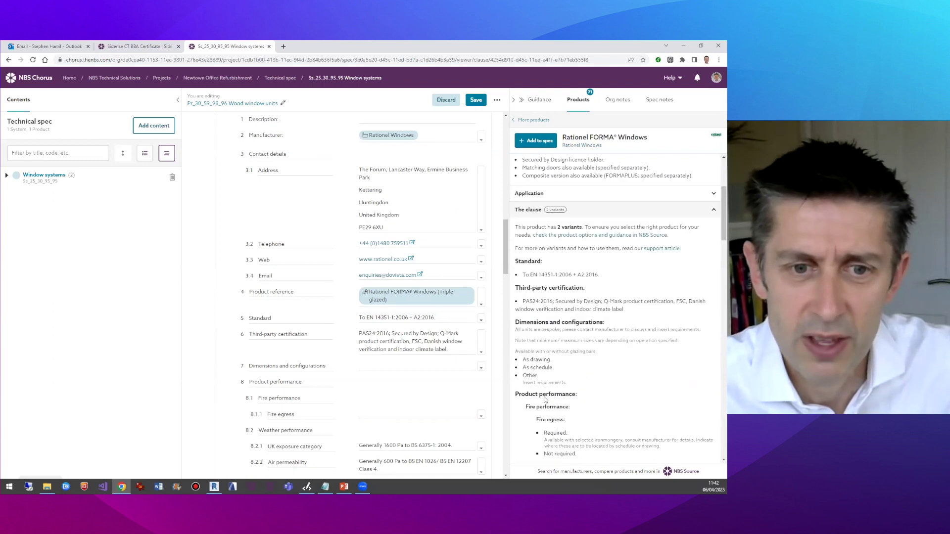
click(481, 417)
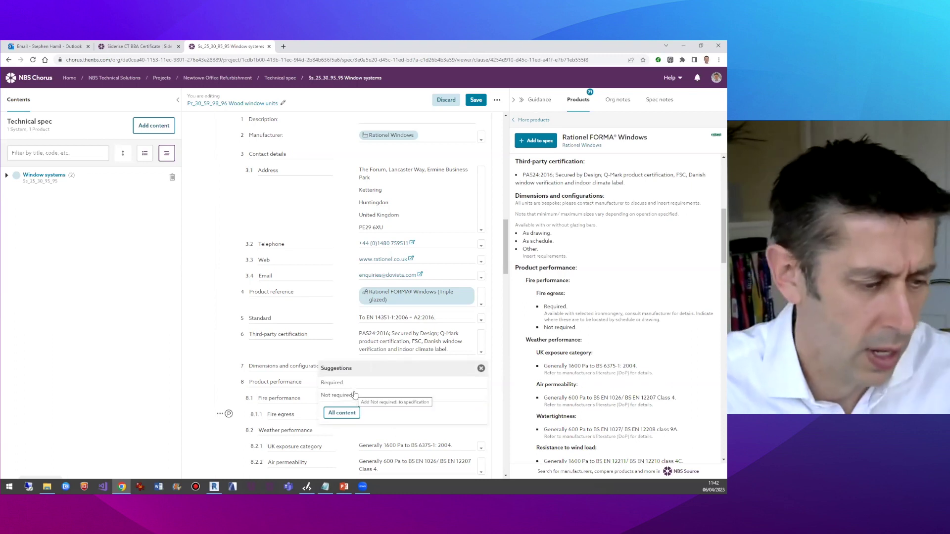
click(481, 369)
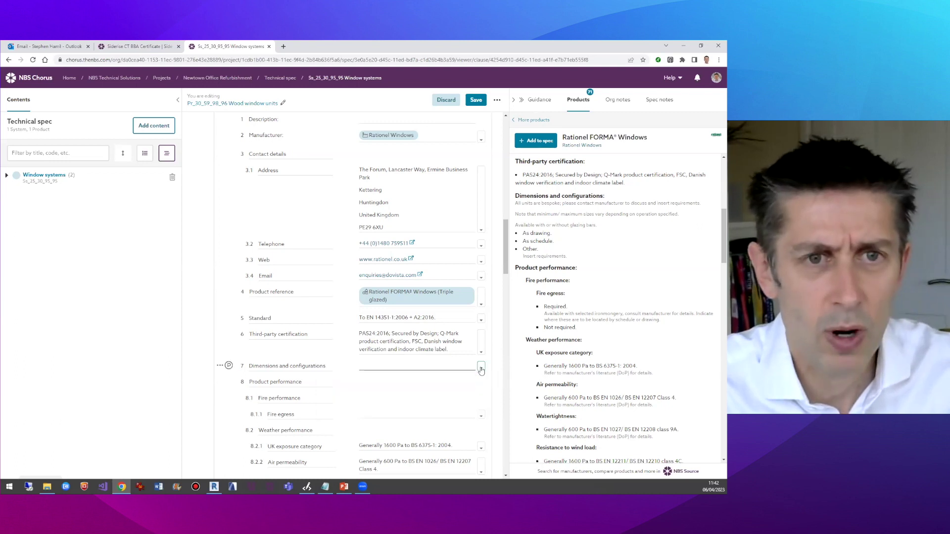
click(476, 102)
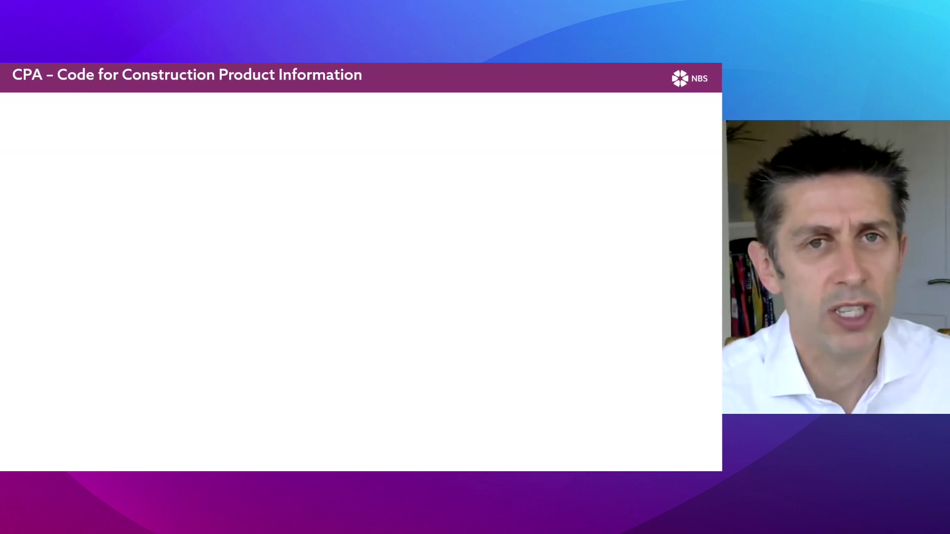
key(Right)
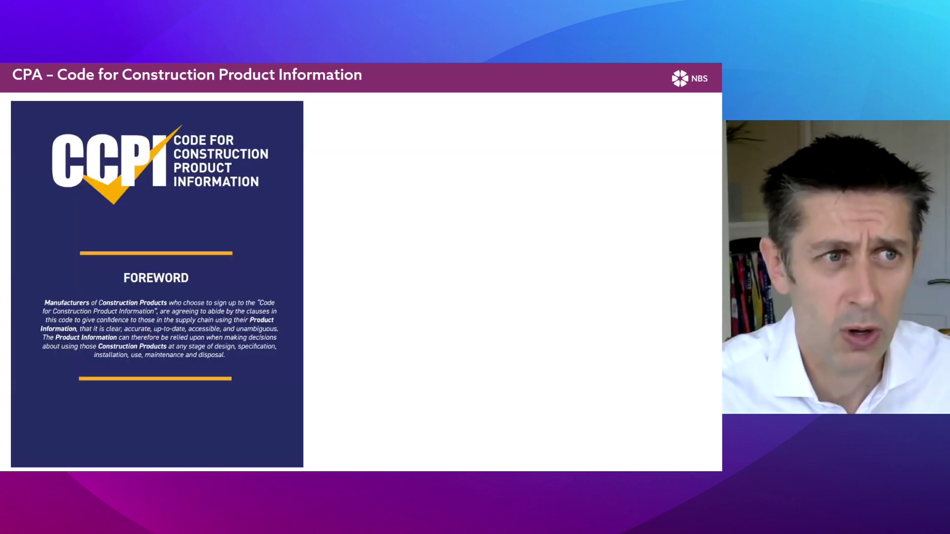